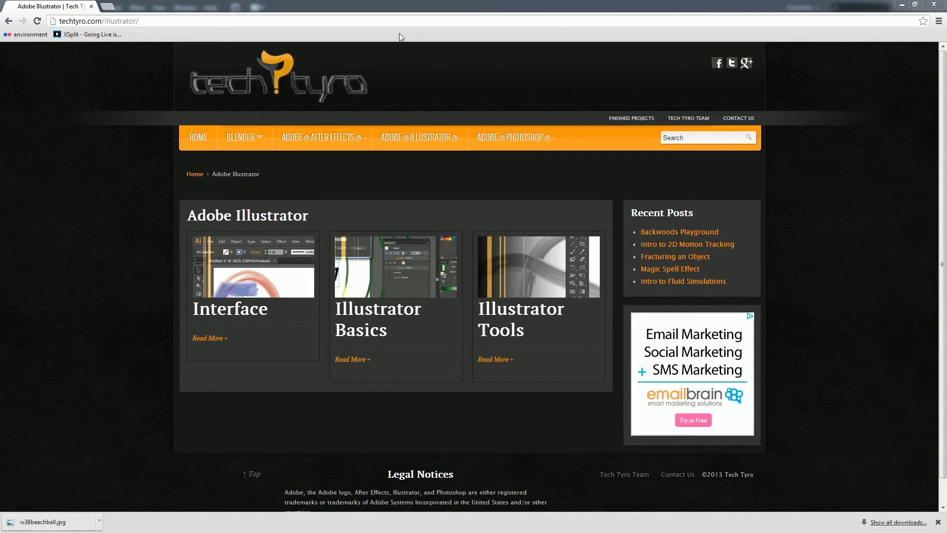
Step: Go to google.ca in a new browser tab and search for images of "heart"
click(110, 4)
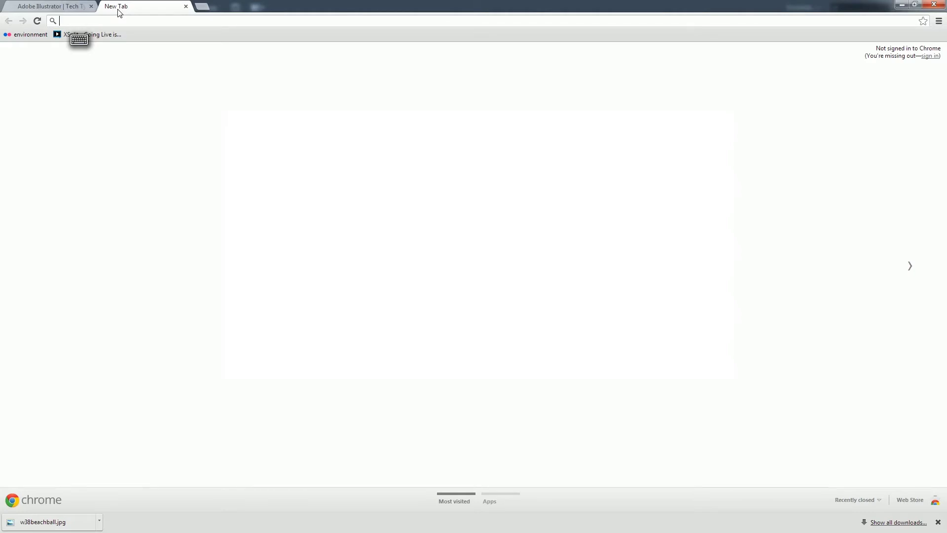
text(google.ca)
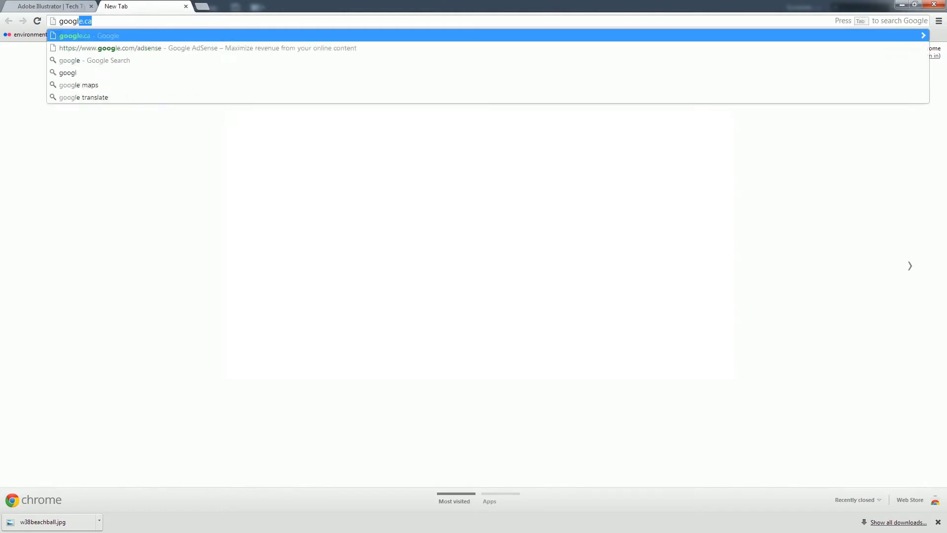
key(Return)
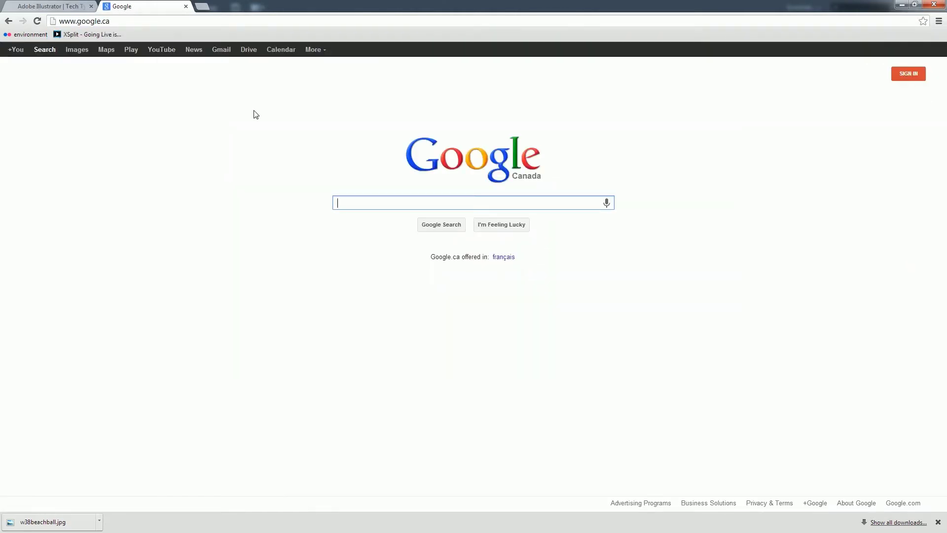
text(heart)
key(Return)
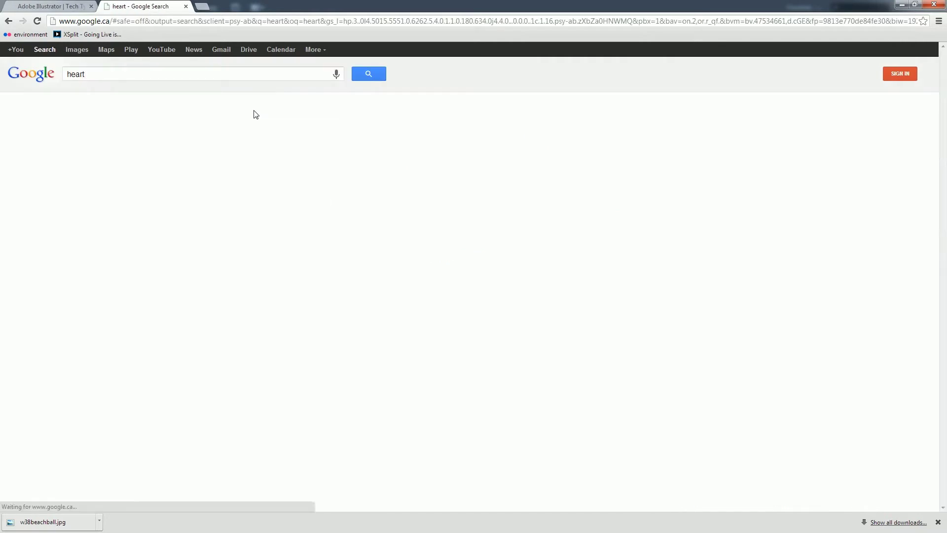
click(78, 51)
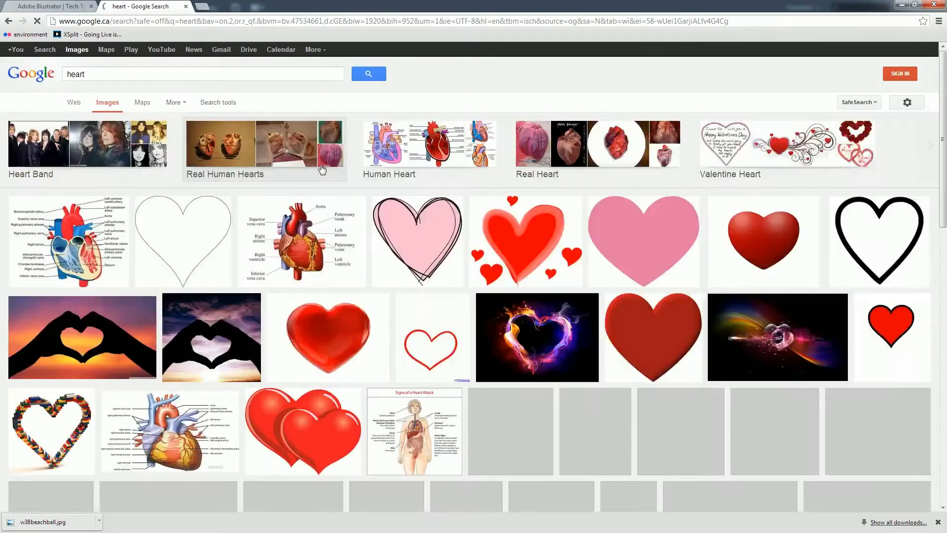
click(652, 336)
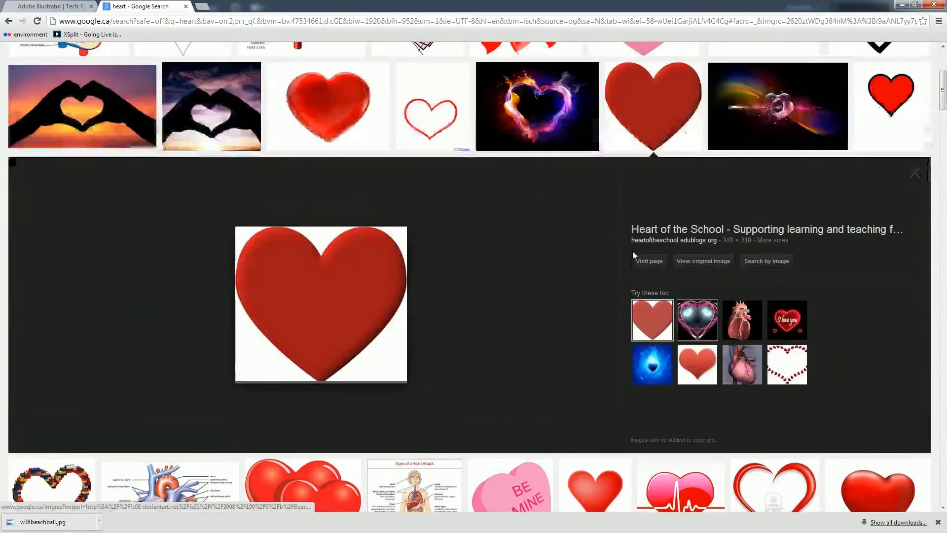
right_click(375, 262)
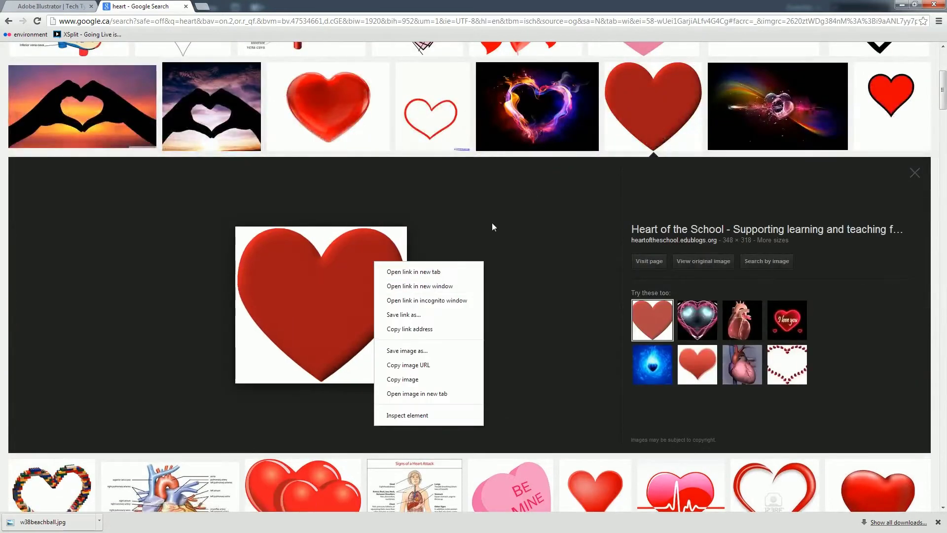
click(599, 187)
Step: Save the glossy red heart from the image results to the Desktop as a JPEG named images, and close its browser tab
scroll(611, 193, down, 4)
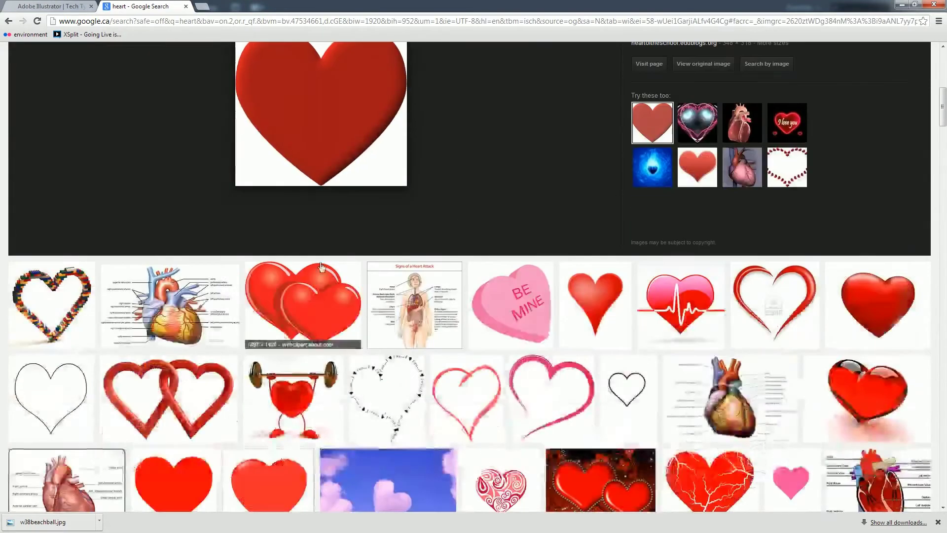
click(879, 306)
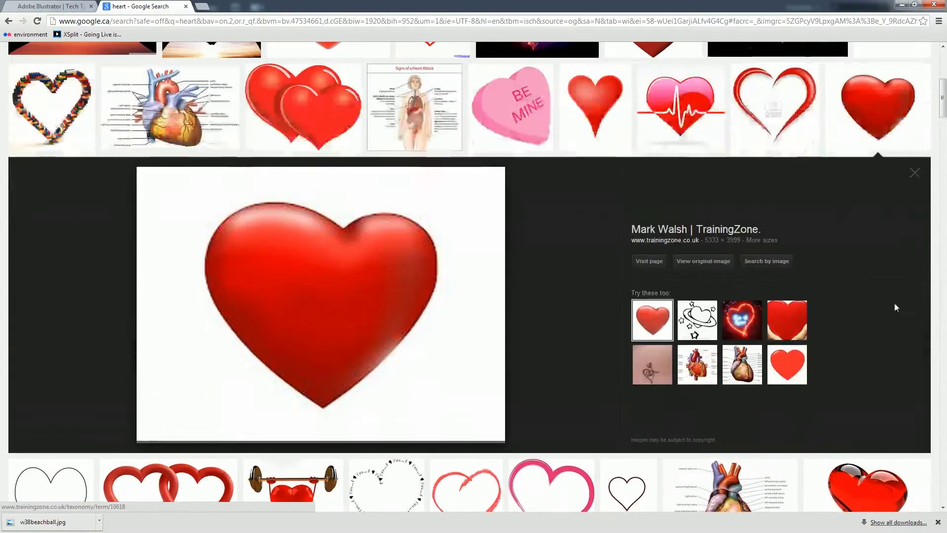
right_click(355, 270)
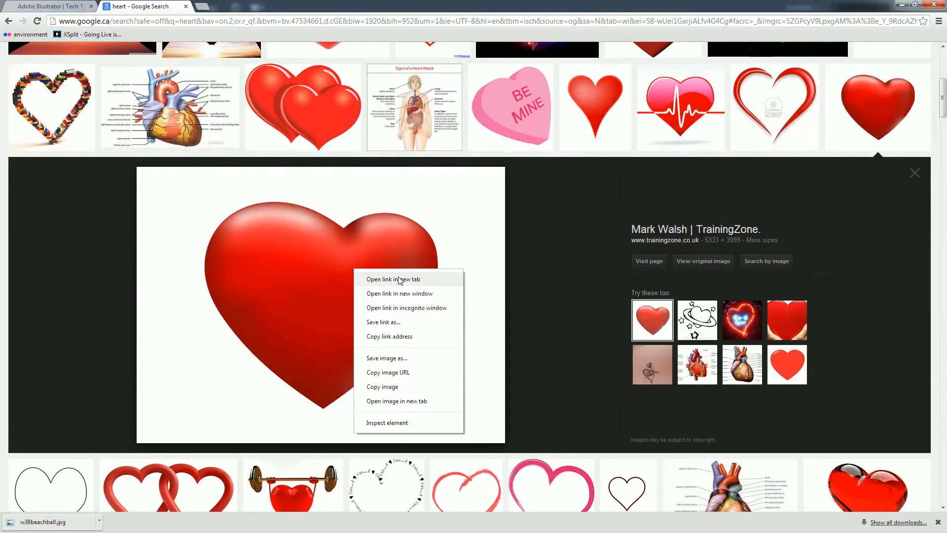
click(387, 358)
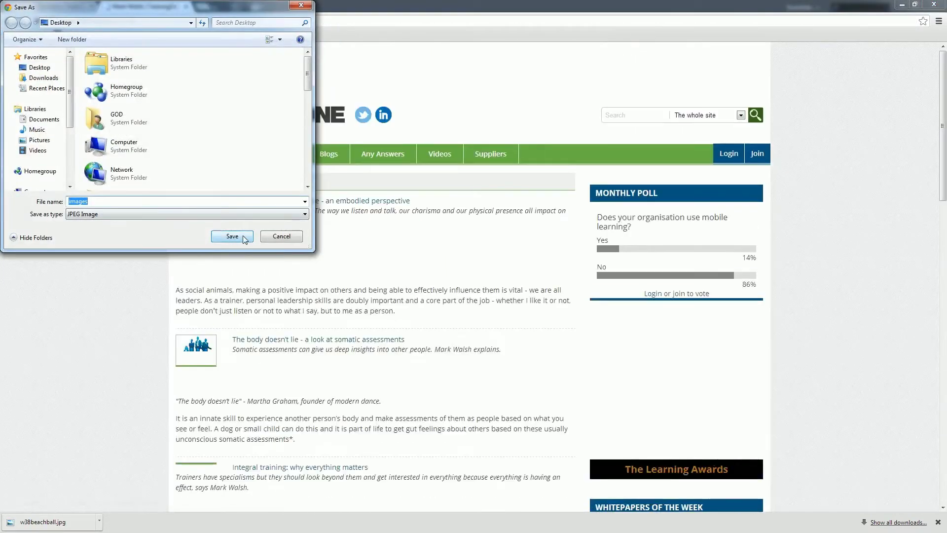
click(249, 240)
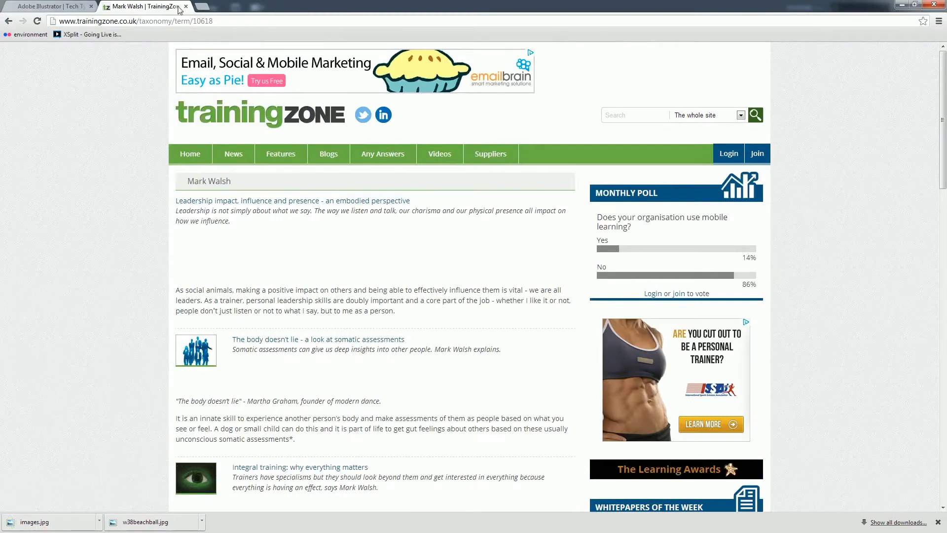
click(186, 6)
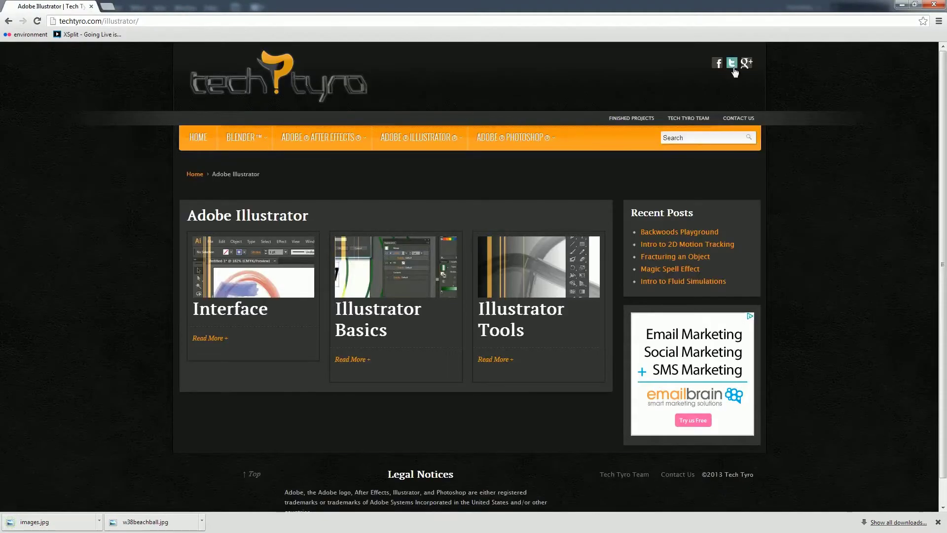
Step: Switch to Illustrator, close the beach ball.ai document and create a new blank document
click(902, 5)
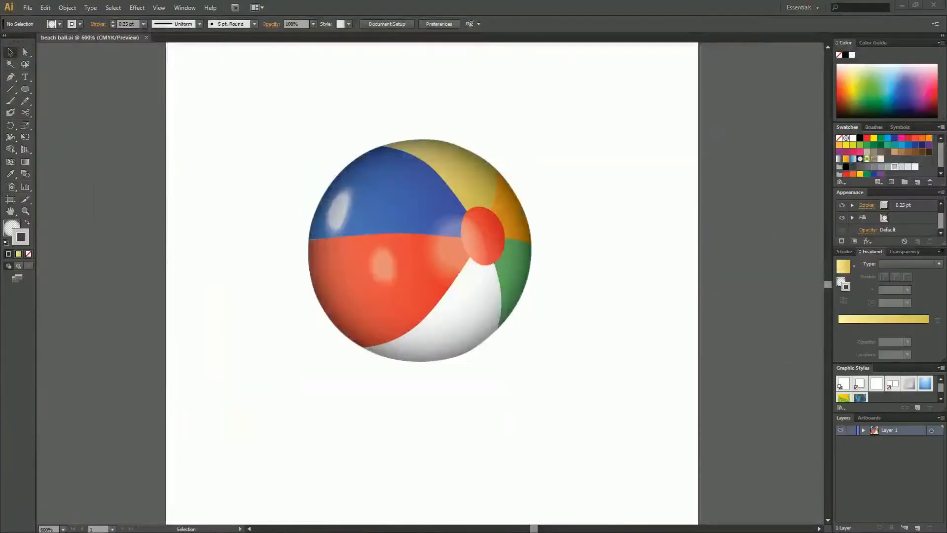
click(146, 38)
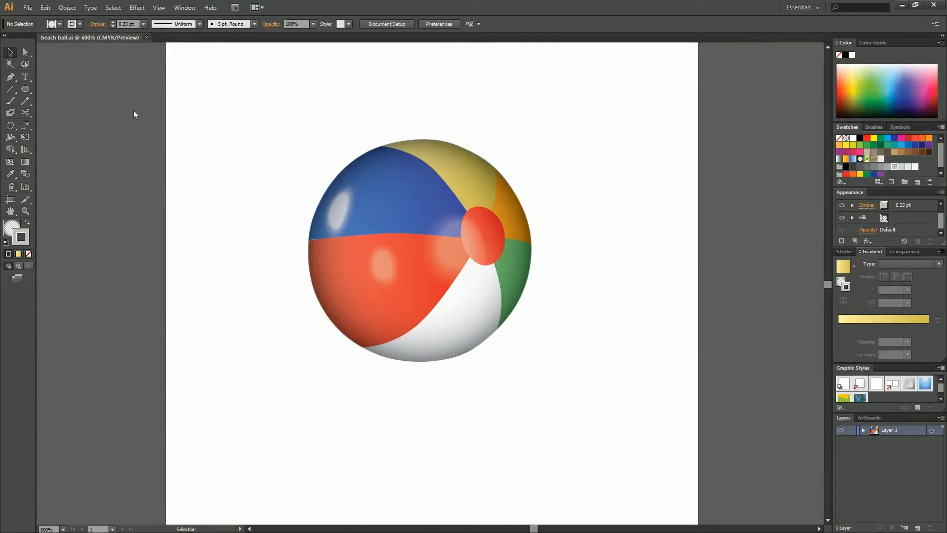
click(26, 8)
click(54, 20)
click(500, 362)
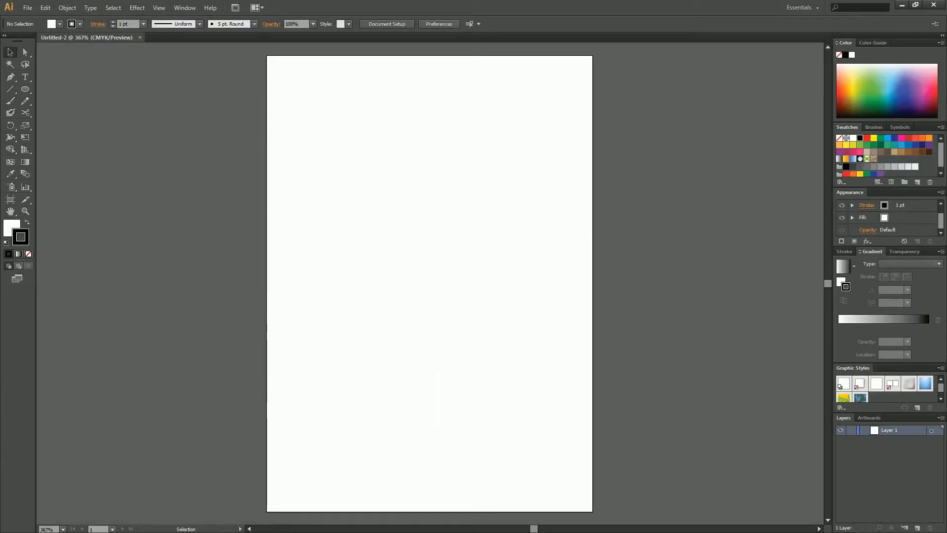
Step: Resize the artboard to 11 in wide by 8.5 in high and fit it in the window
click(8, 201)
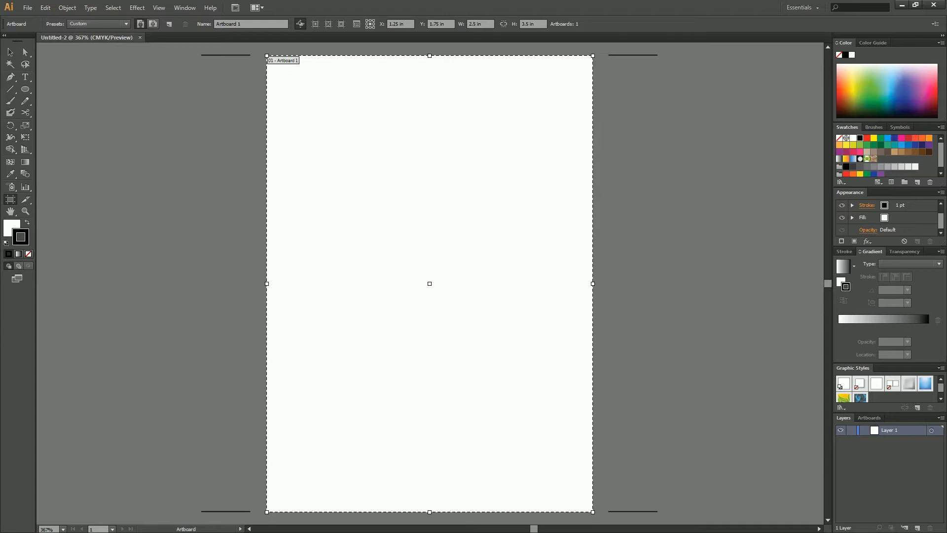
click(479, 24)
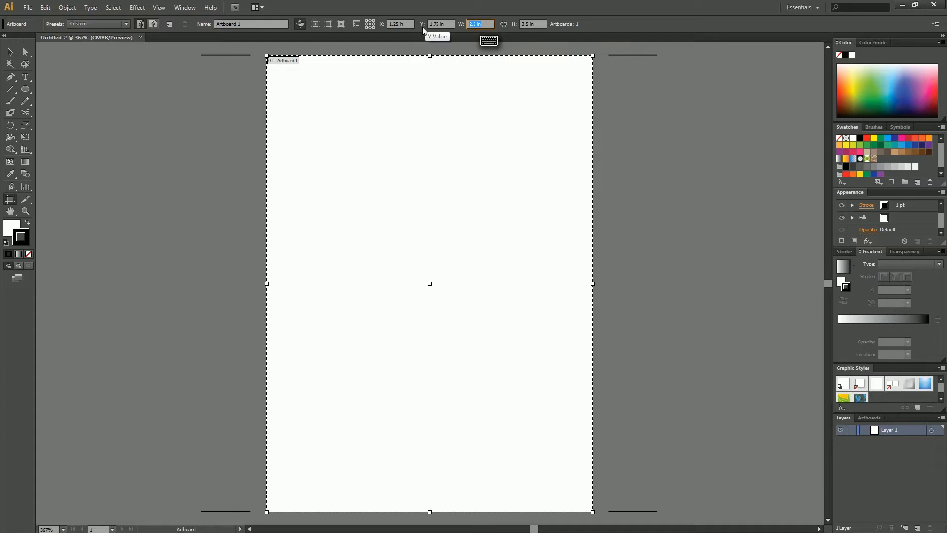
text(11)
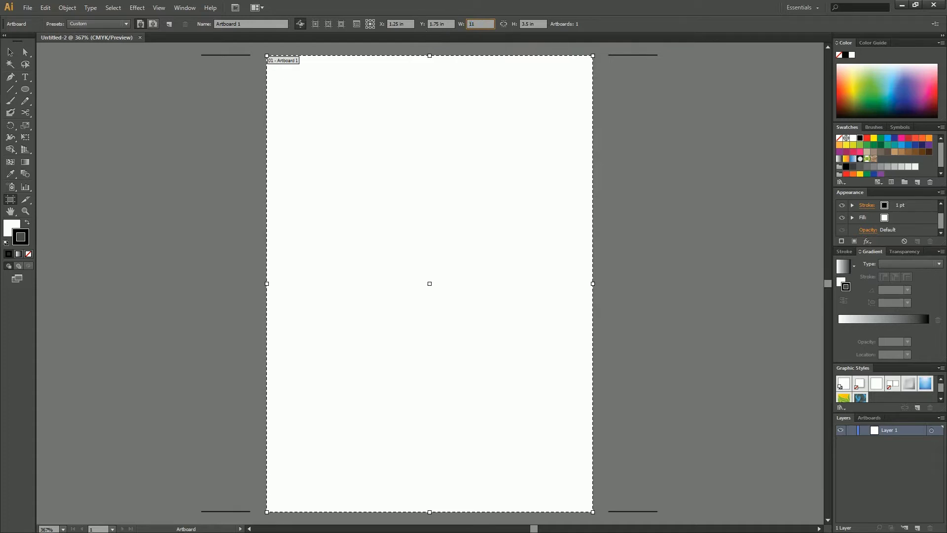
key(Tab)
text(8.)
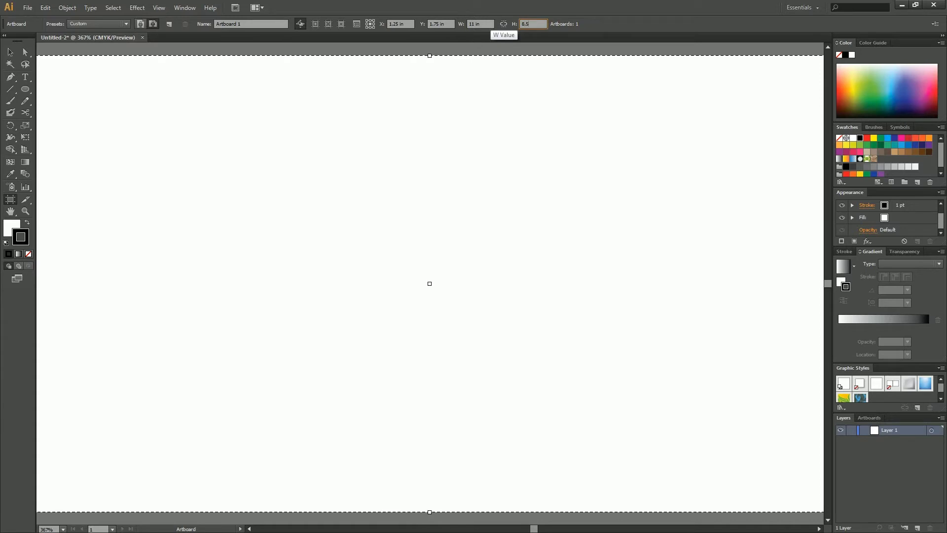
text(5)
click(10, 51)
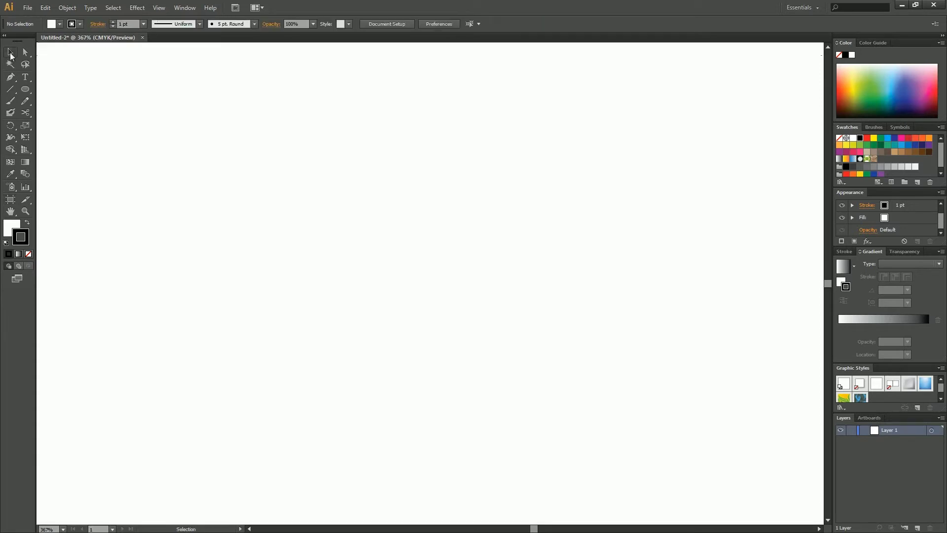
double_click(10, 211)
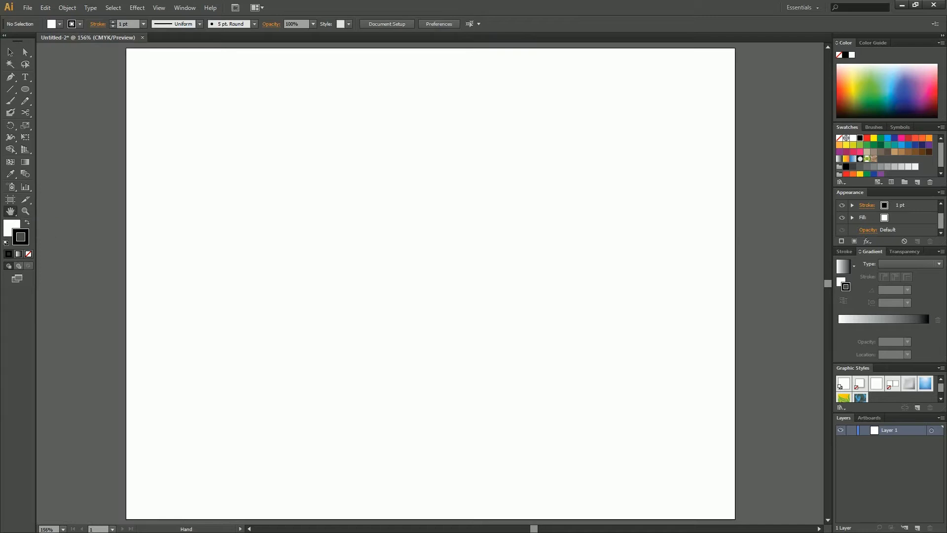
click(10, 51)
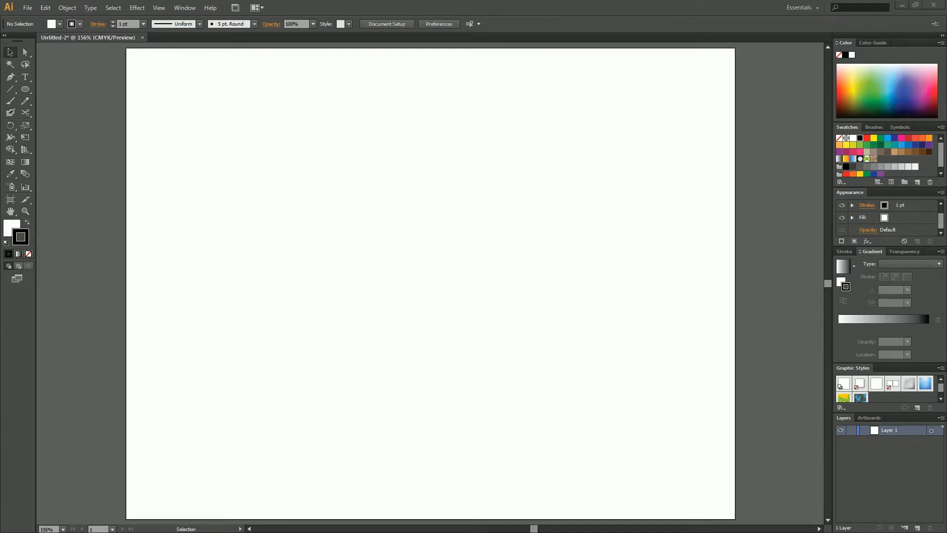
Step: Place images.jpg on the artboard, enlarge it to about 8.17 by 6.12 in near the centre, and deselect it
drag(809, 284, 354, 209)
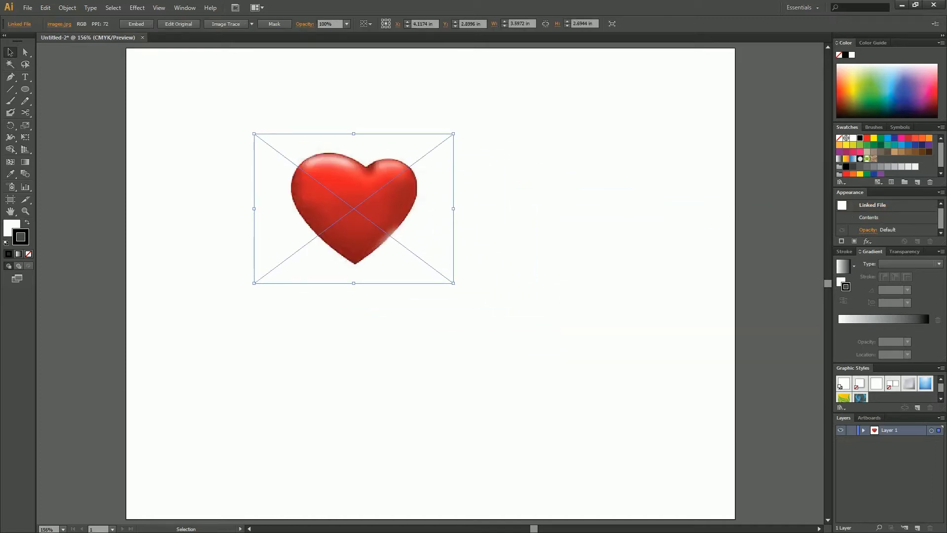
drag(454, 283, 708, 473)
drag(476, 302, 438, 263)
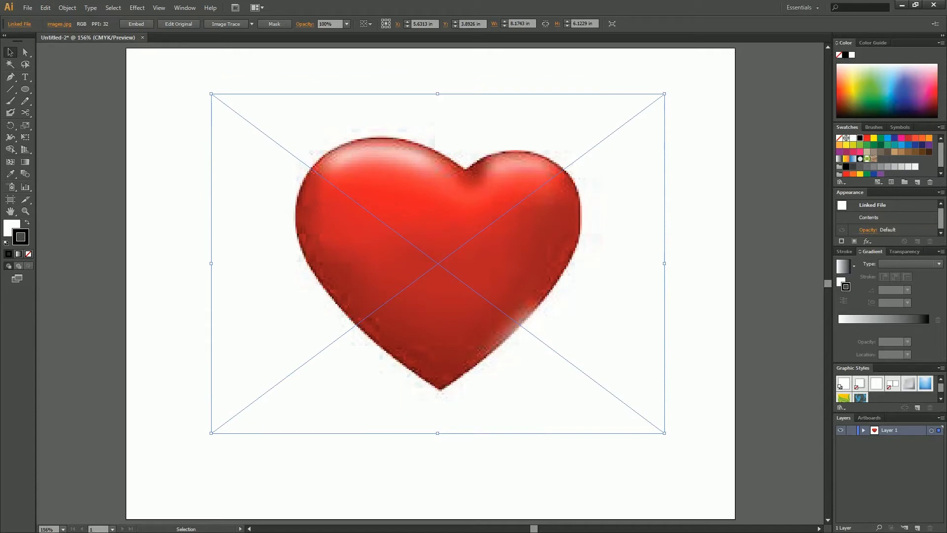
key(ctrl+shift+a)
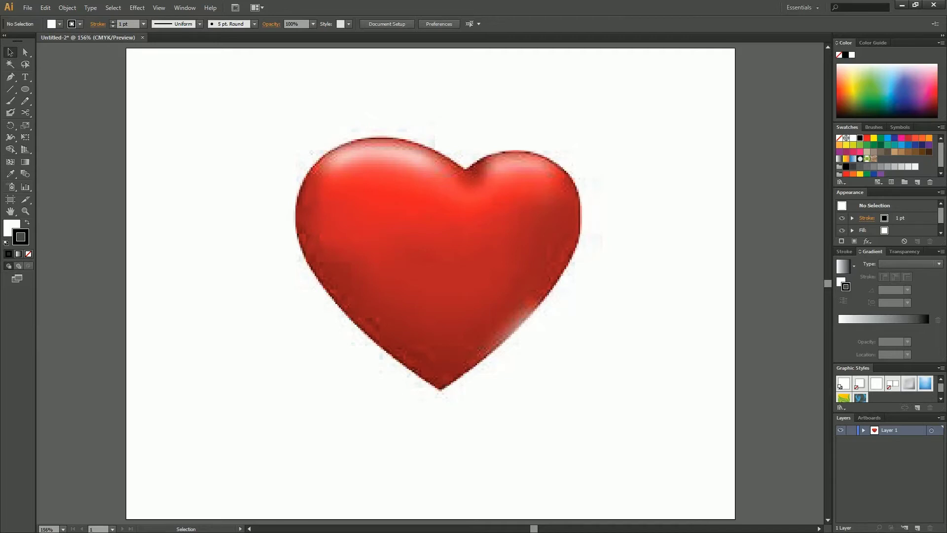
Step: Show the rulers around the document
click(158, 8)
mouse_move(184, 15)
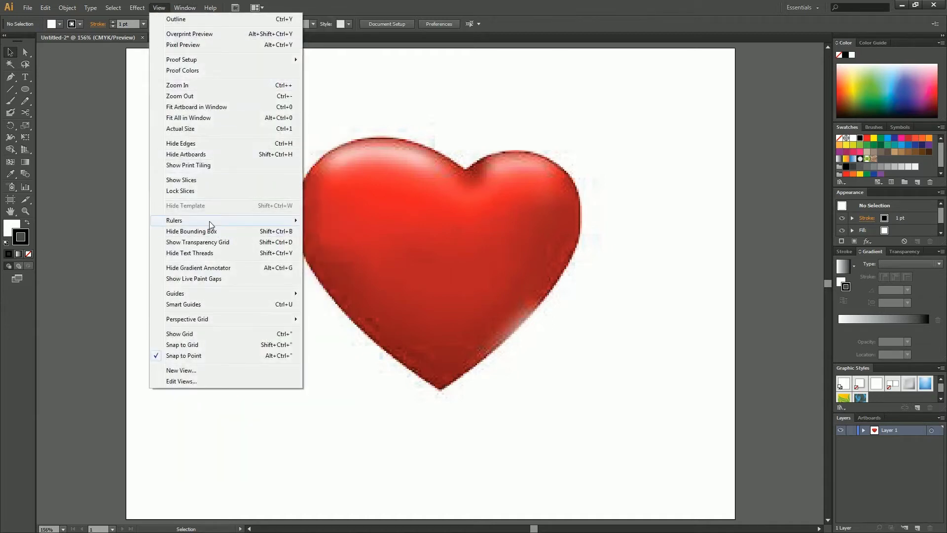
mouse_move(212, 220)
click(325, 220)
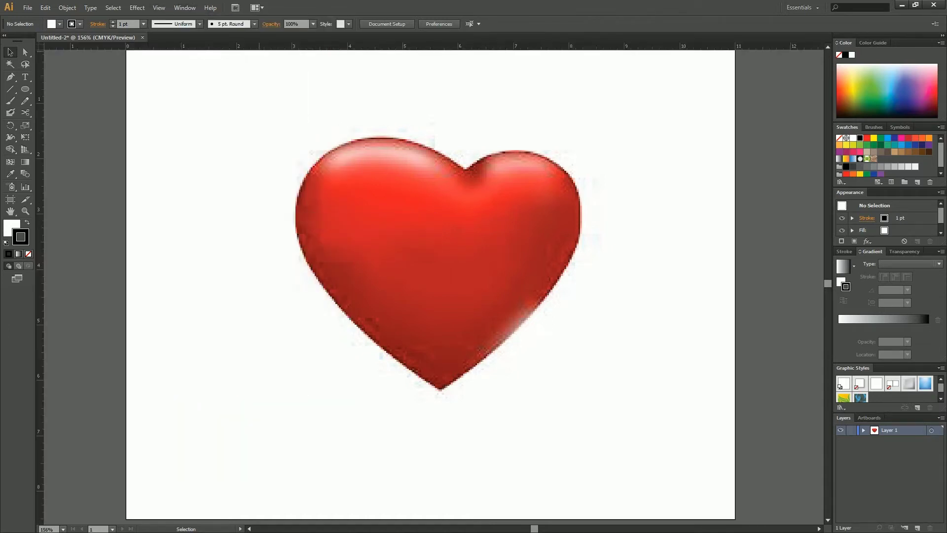
Step: Show the grid and turn on Snap to Grid
click(159, 8)
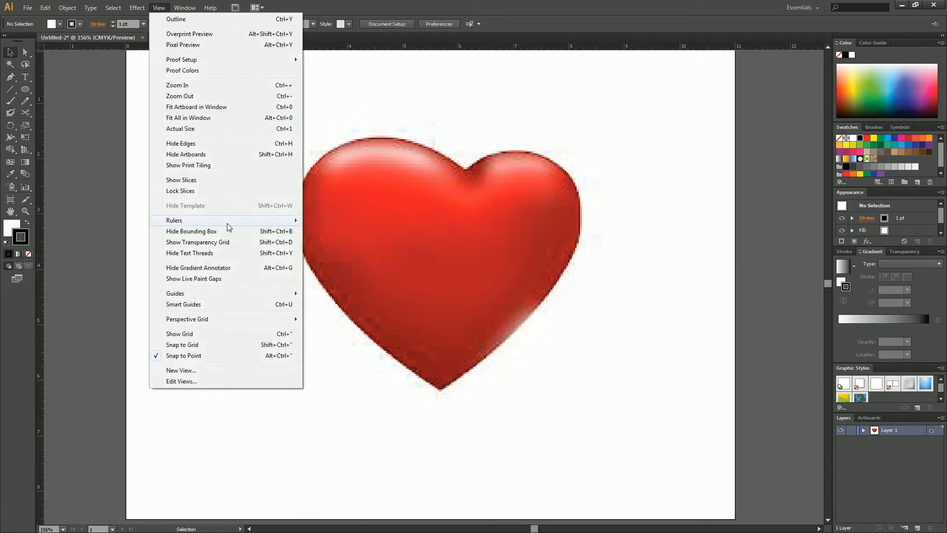
mouse_move(234, 297)
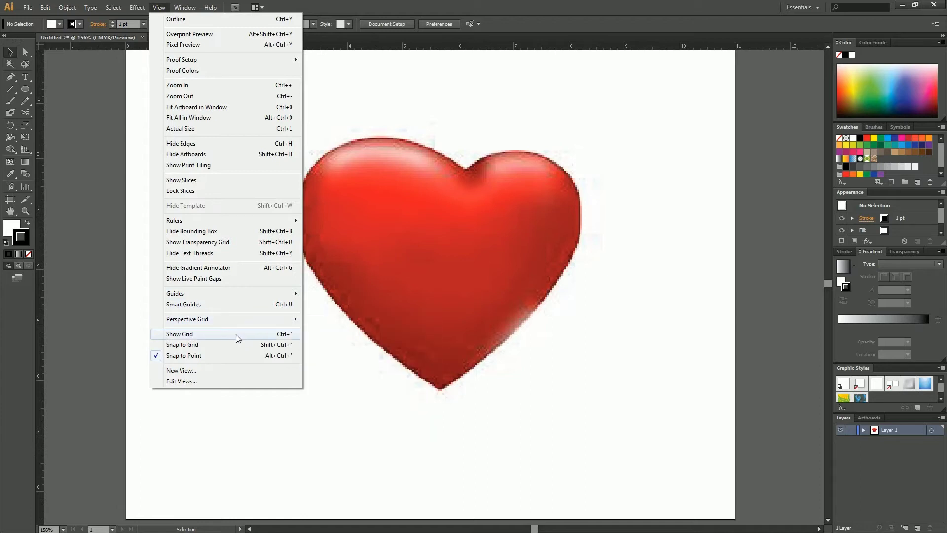
click(237, 338)
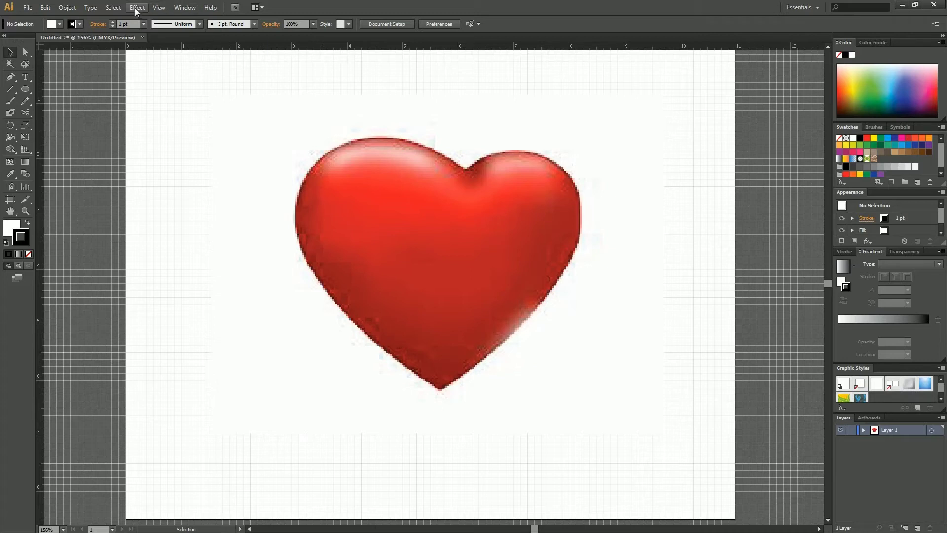
click(160, 9)
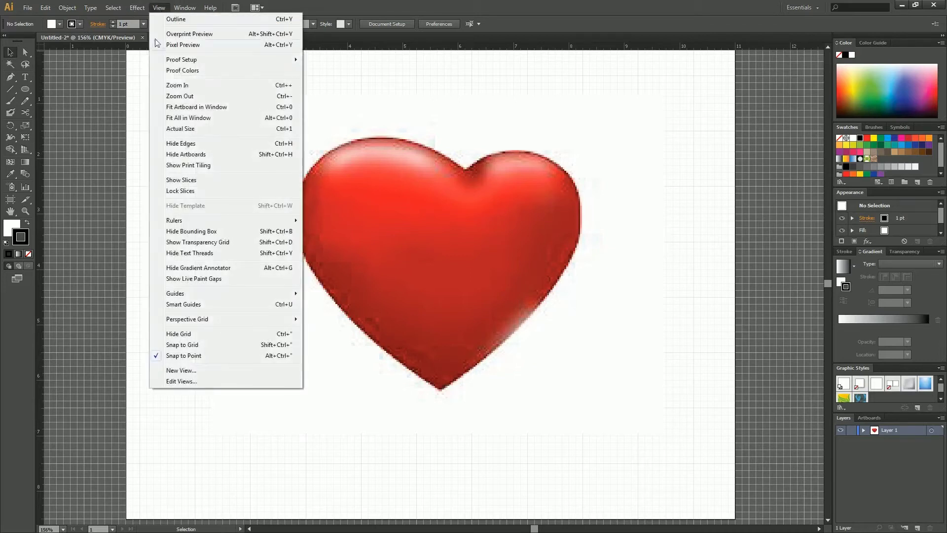
click(203, 345)
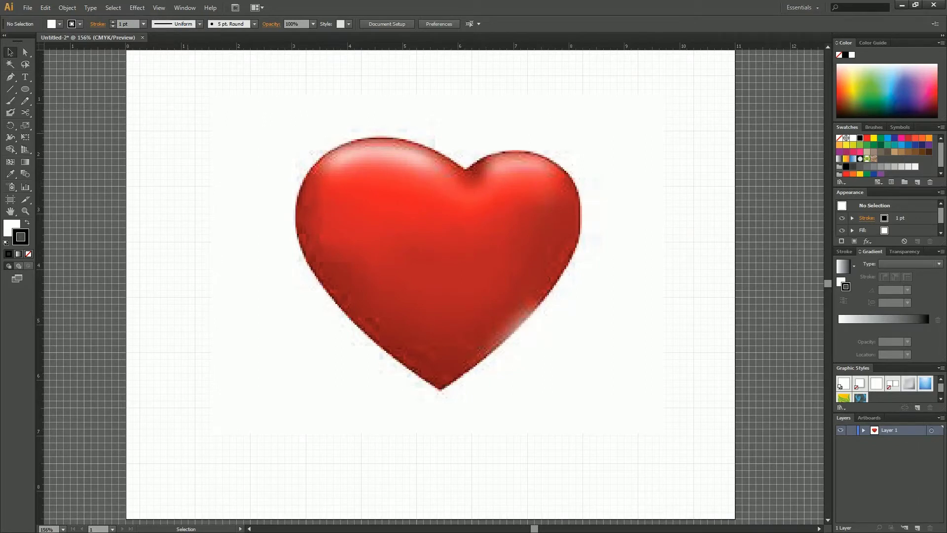
Step: Draw two small grid-snapped rectangles beside the heart, the lower one 0.875 by 0.625 in
click(25, 89)
click(63, 92)
drag(153, 124, 209, 193)
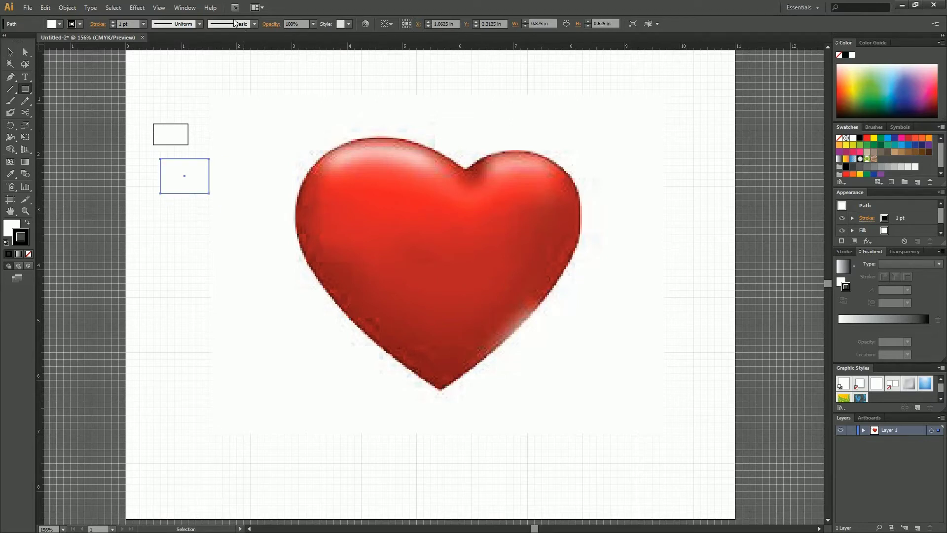
Step: Turn on Smart Guides
click(159, 7)
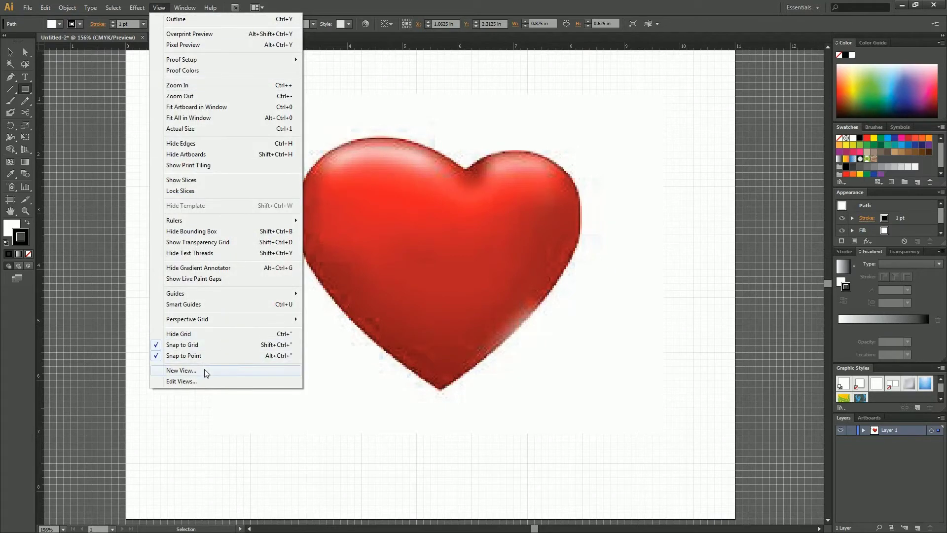
click(217, 305)
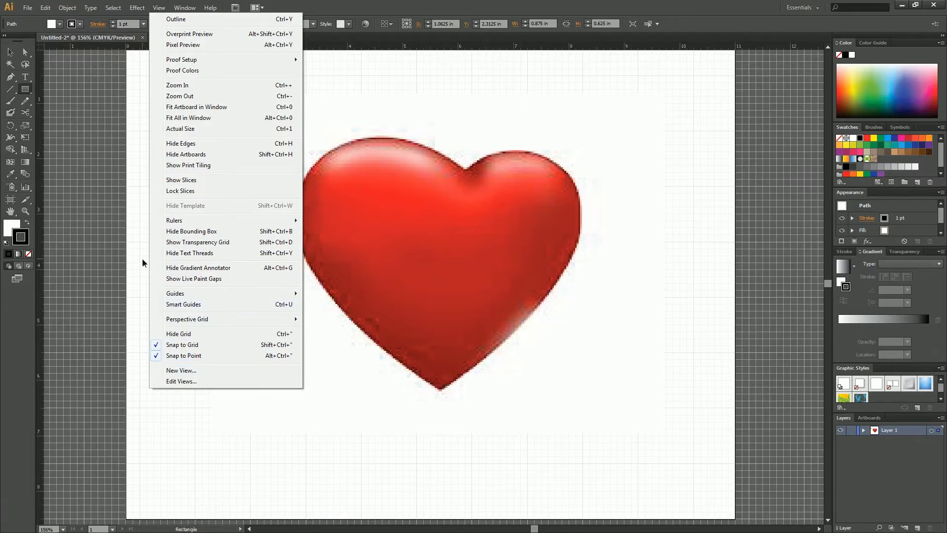